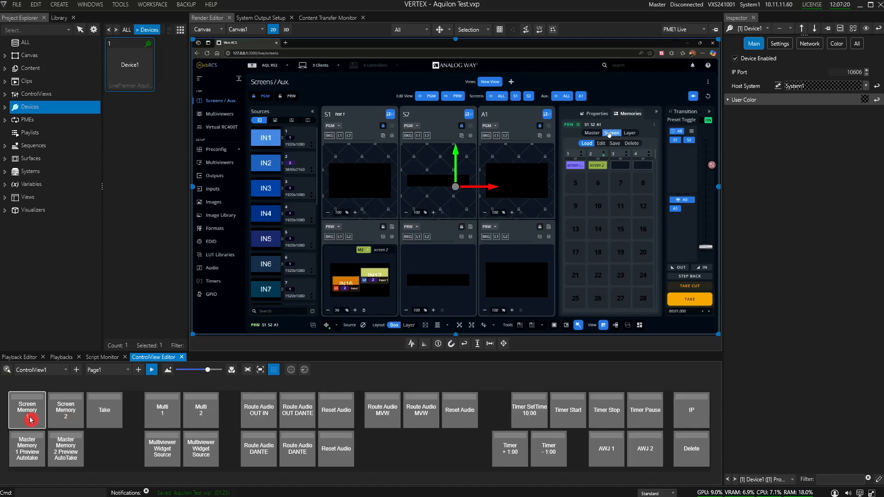
Take the previewed screen to program, recall Screen Memory 2 to preview, and take it to program.
left_click(105, 416)
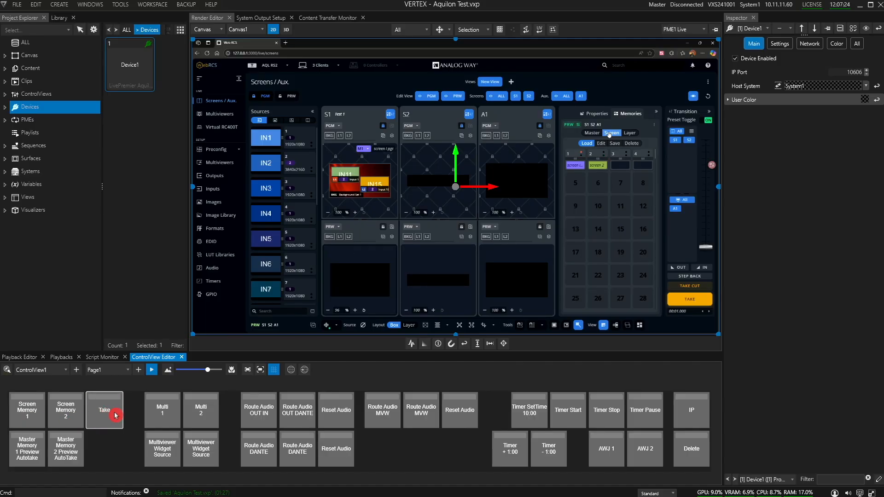
left_click(71, 418)
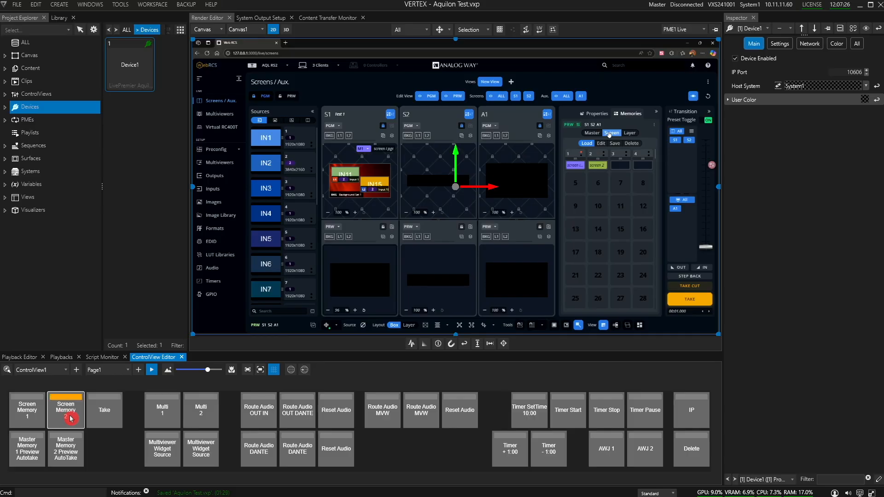
left_click(117, 418)
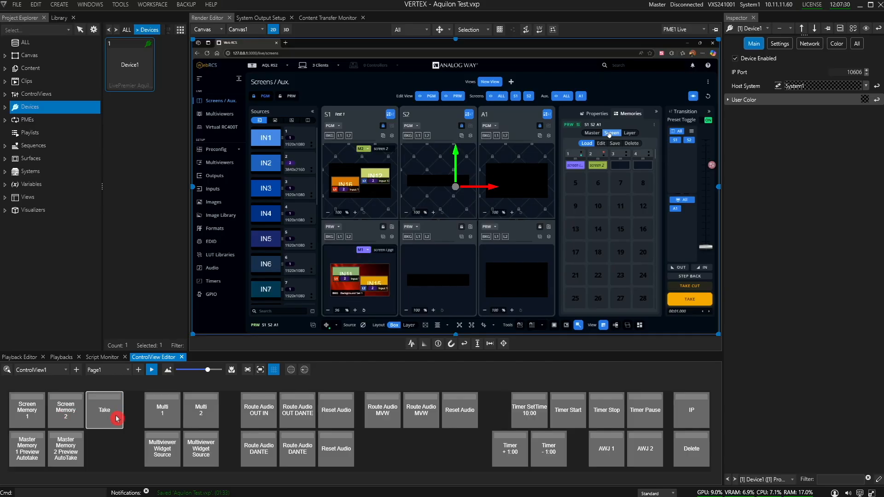
Recall Master Memory 1 and Master Memory 2 to preview with automatic take, using the control view buttons.
left_click(28, 458)
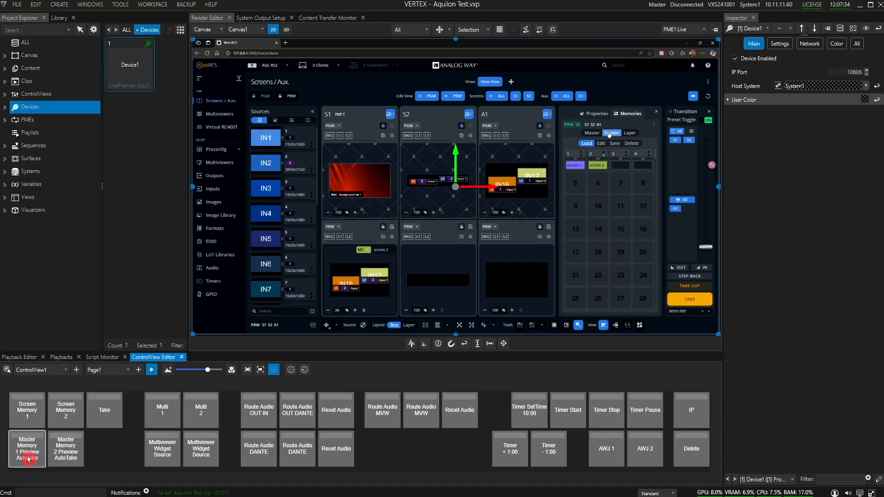
left_click(72, 446)
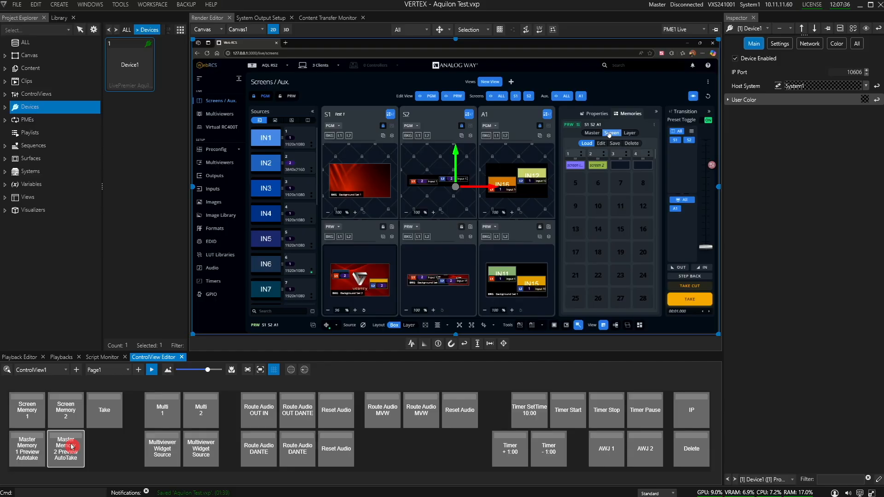
Stop the control view and examine the Take lines for S1, S2 and A1 in the Master Memory 2 button's script.
left_click(152, 369)
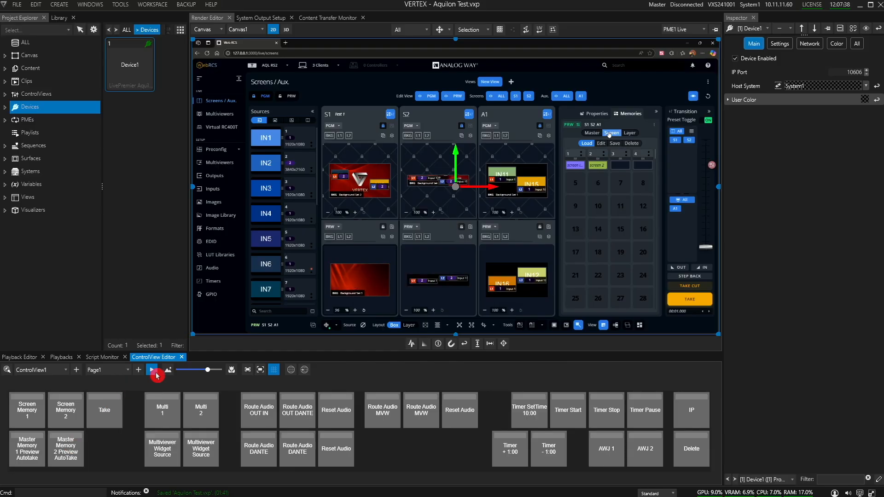
left_click(72, 446)
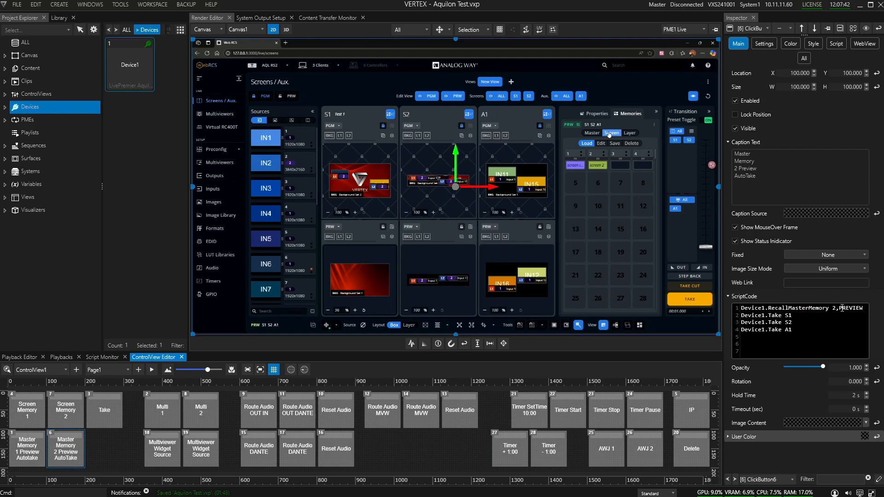
left_click_drag(818, 331, 740, 316)
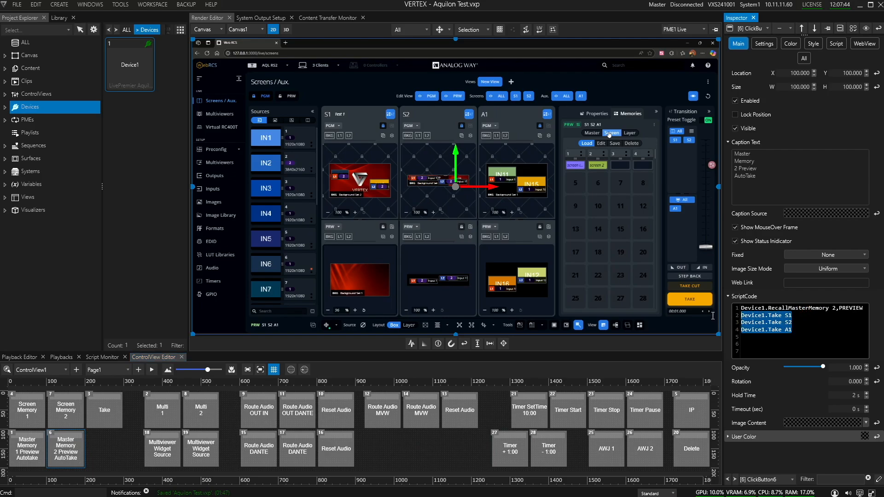
Run the control view, recall multiviewer memories 1 and 2, and show the multiviewers' stored memories.
left_click(152, 370)
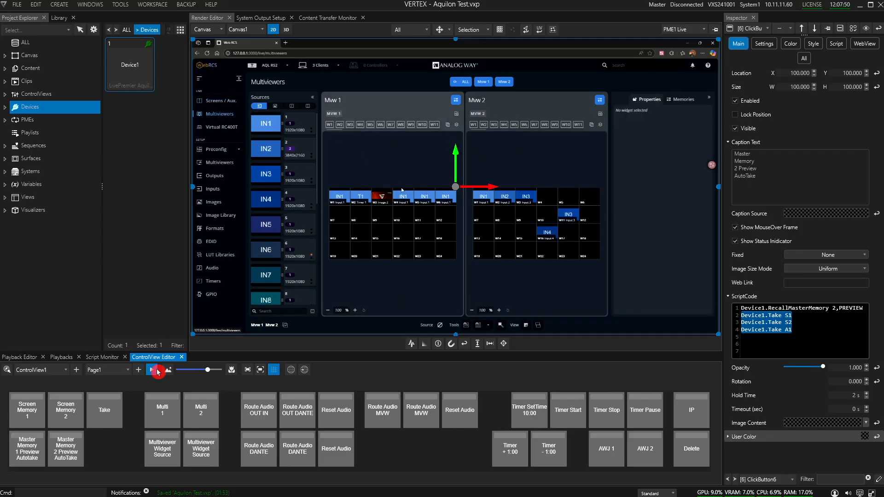
left_click(161, 415)
left_click(213, 423)
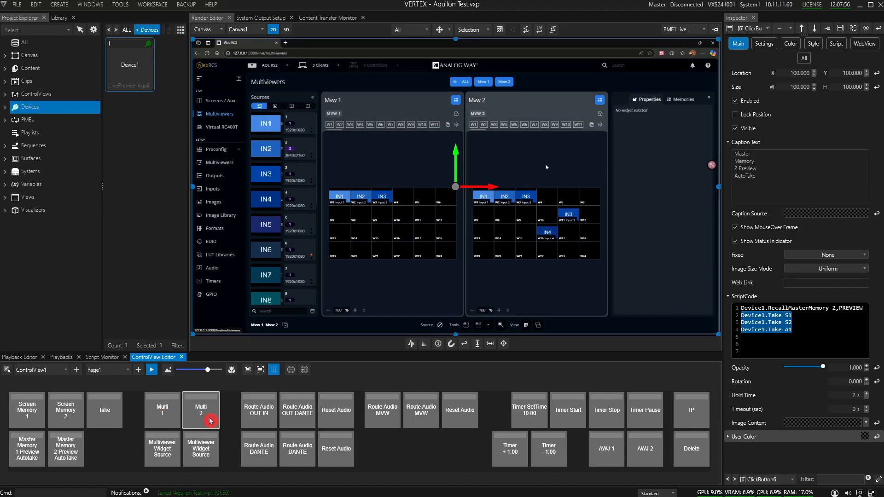
left_click(680, 99)
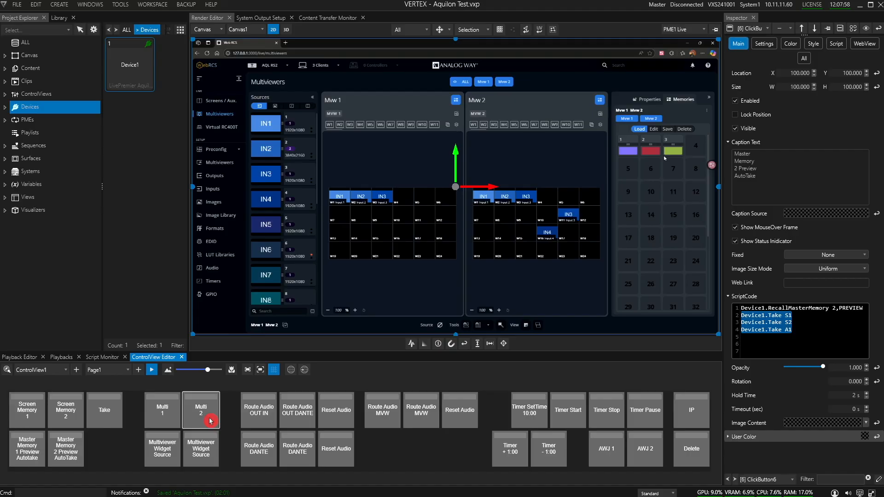
left_click(209, 416)
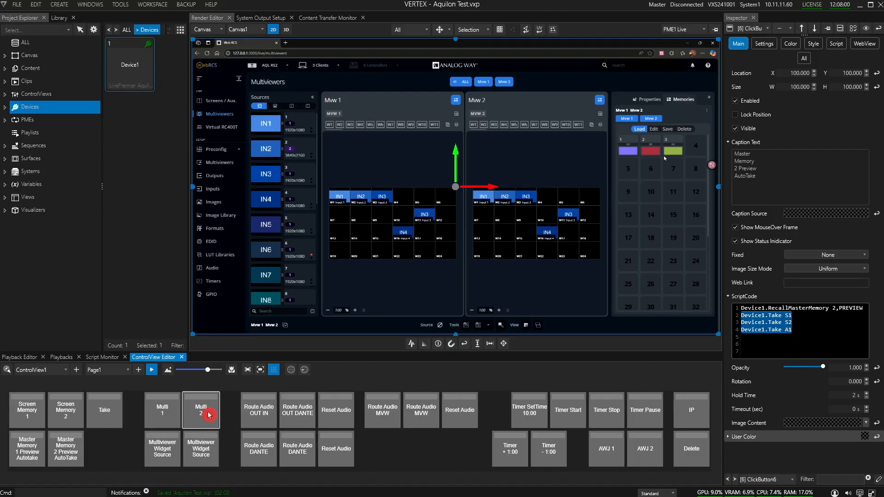
Trigger both Multiviewer Widget Source buttons to change the widget sources on Mvw 1.
left_click(161, 447)
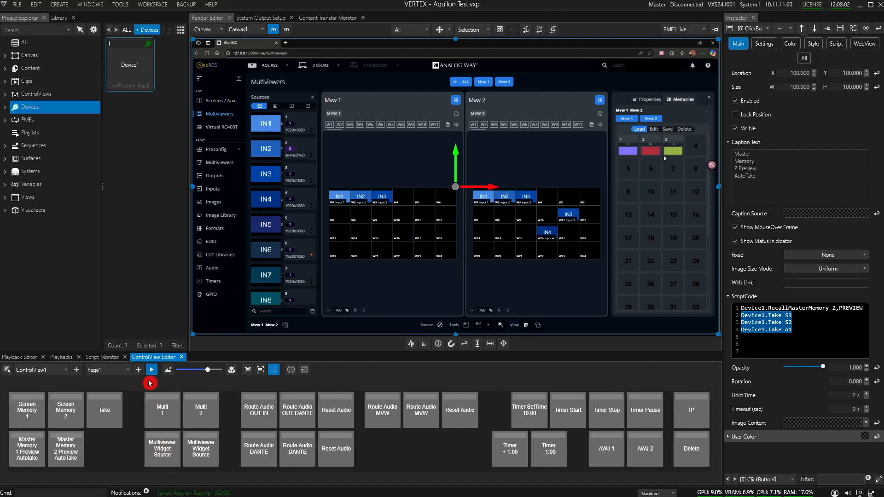
left_click(167, 452)
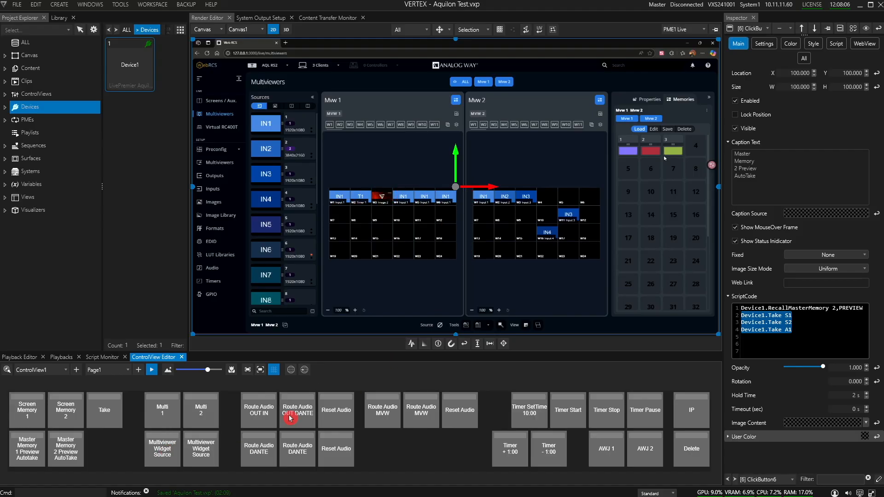
left_click(213, 451)
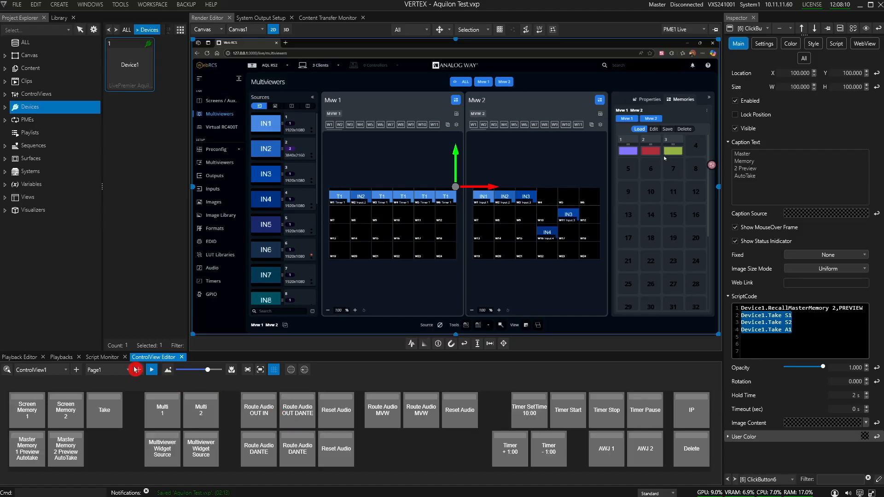
Stop the control view and examine the ChangeMultiviewerWidgetSource script of the first Multiviewer Widget Source button.
left_click(154, 371)
left_click(164, 449)
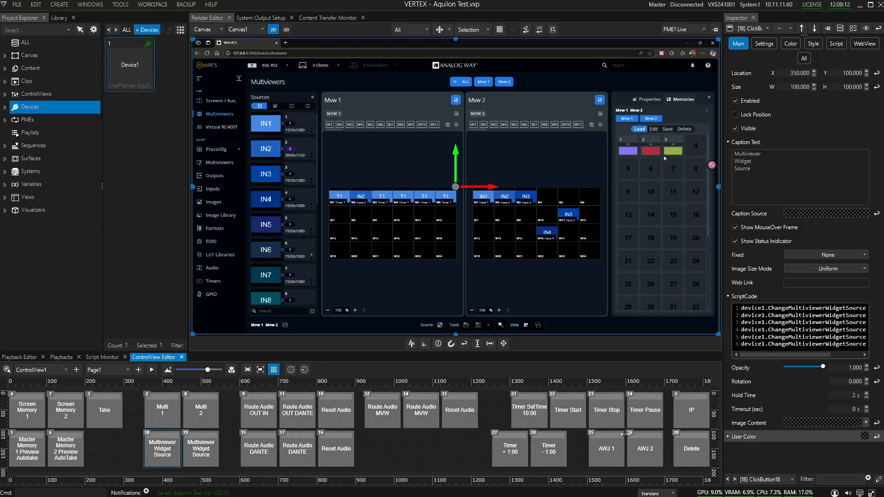
mouse_move(773, 359)
left_mouse_down()
mouse_move(812, 358)
mouse_move(765, 357)
left_mouse_up()
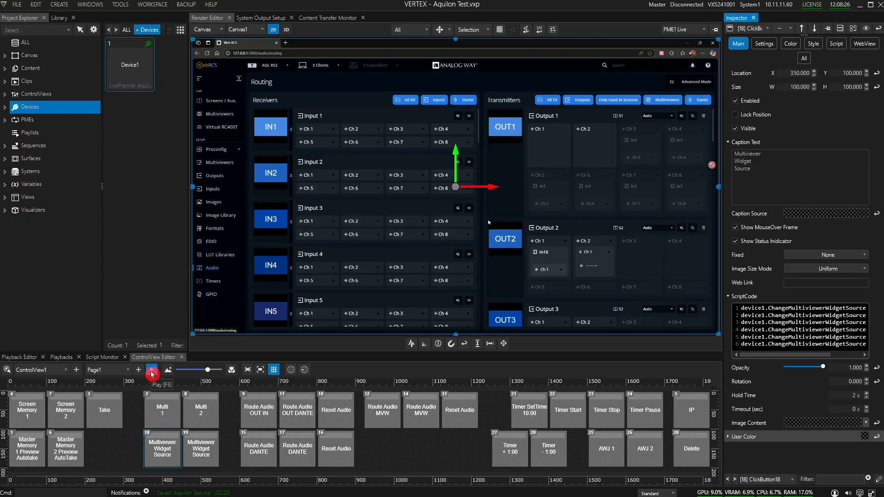
Run the control view, route input audio and Dante audio to Output 1 channels 1 and 2, and reset the output's routing.
left_click(152, 369)
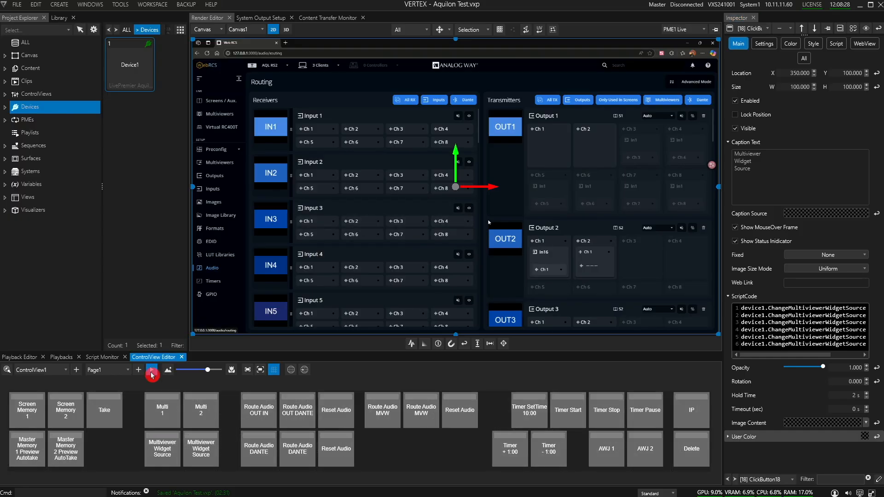
left_click(262, 421)
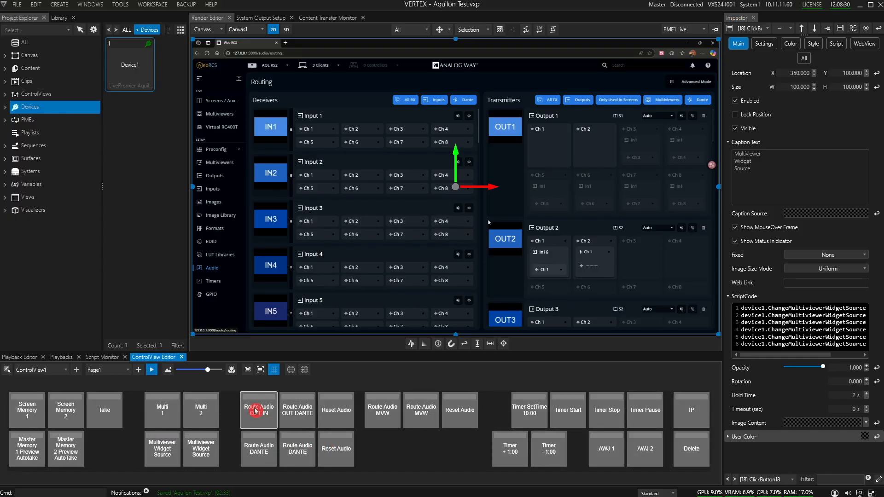
left_click(337, 437)
left_click(272, 409)
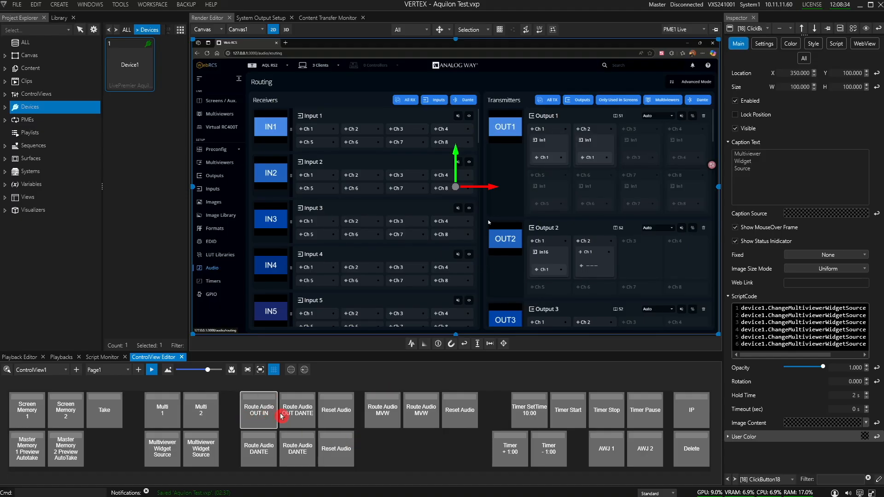
left_click(302, 418)
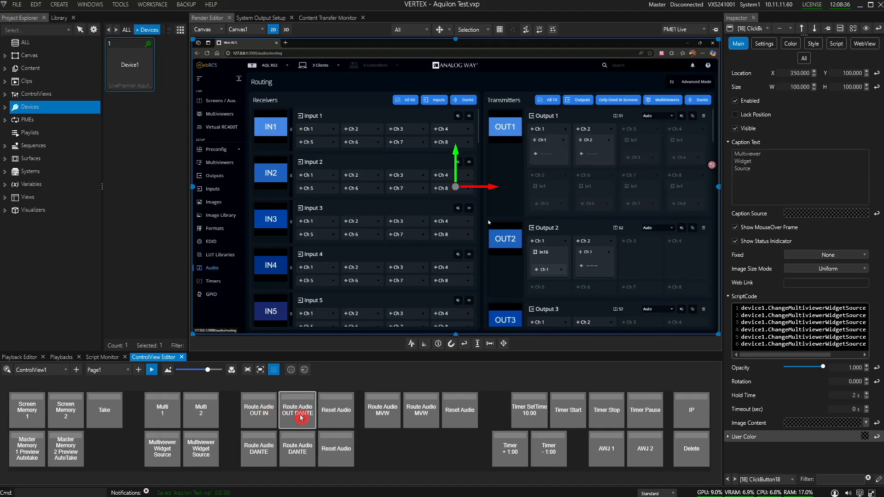
left_click(335, 416)
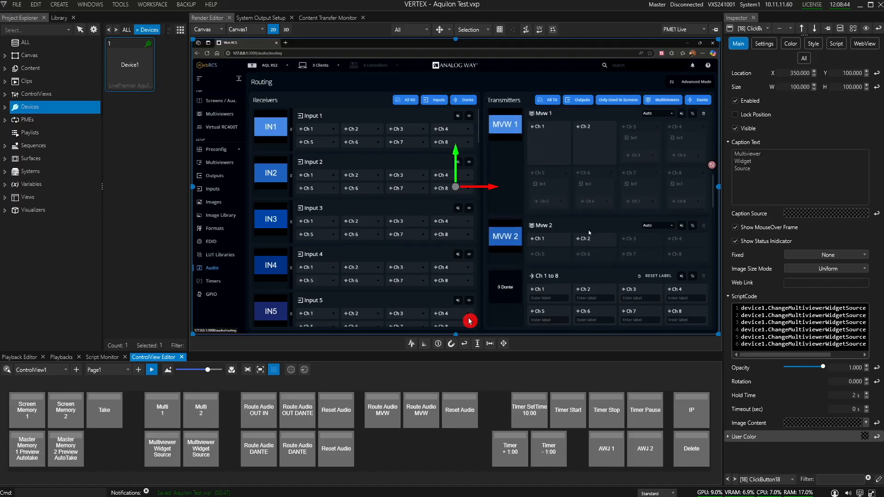
Trigger both Route Audio MVW buttons for Mvw 1 channels 1 and 2, and reset the multiviewer audio.
left_click(420, 415)
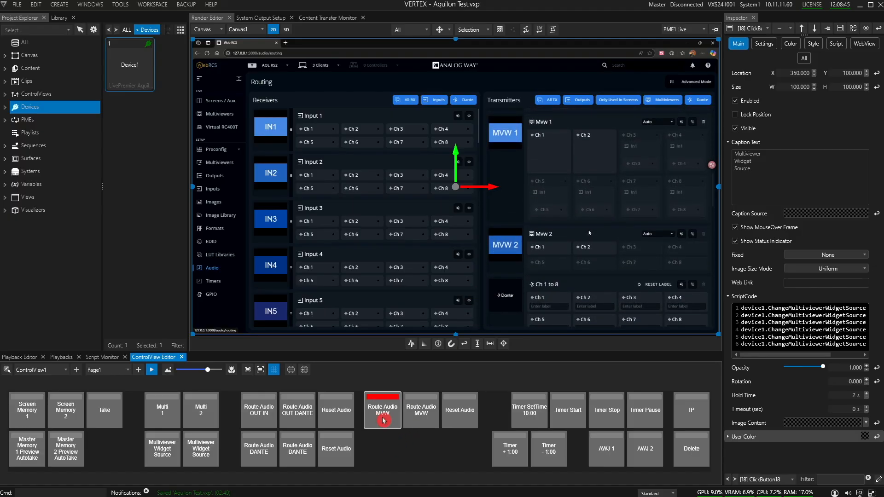
left_click(391, 415)
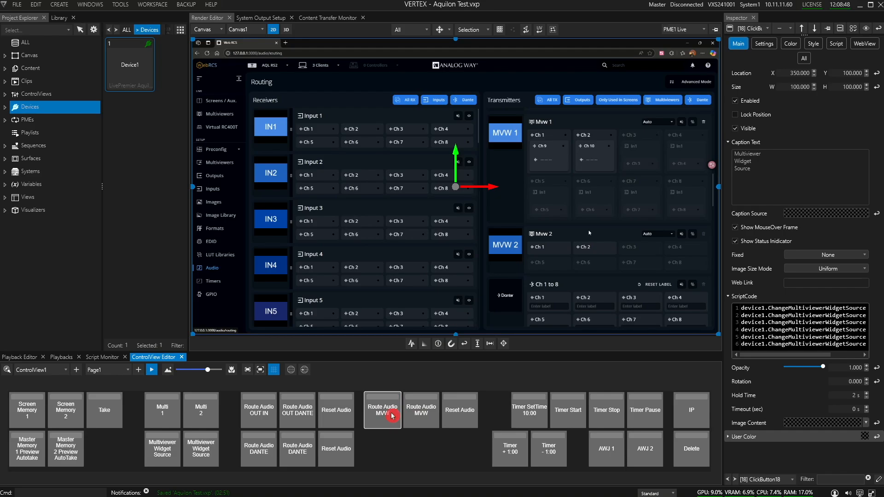
left_click(453, 417)
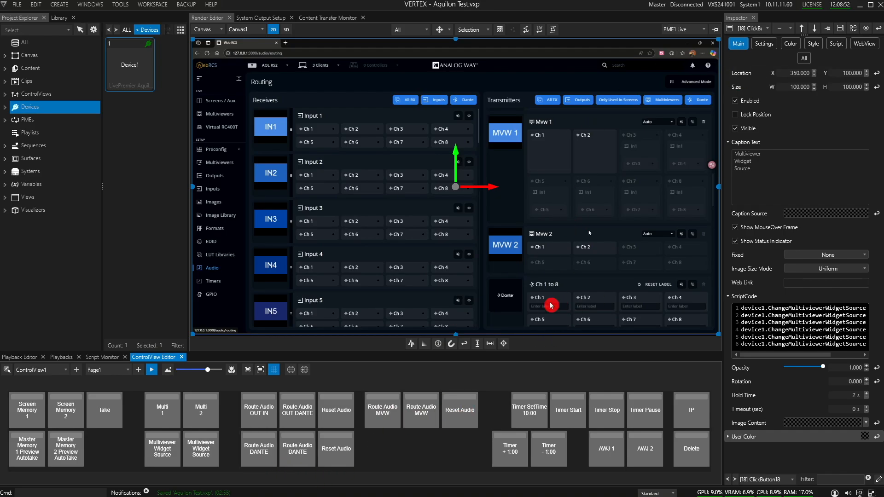
Trigger the Route Audio DANTE buttons for Dante transmitter channels 1 and 2, and reset the Dante audio.
left_click(266, 456)
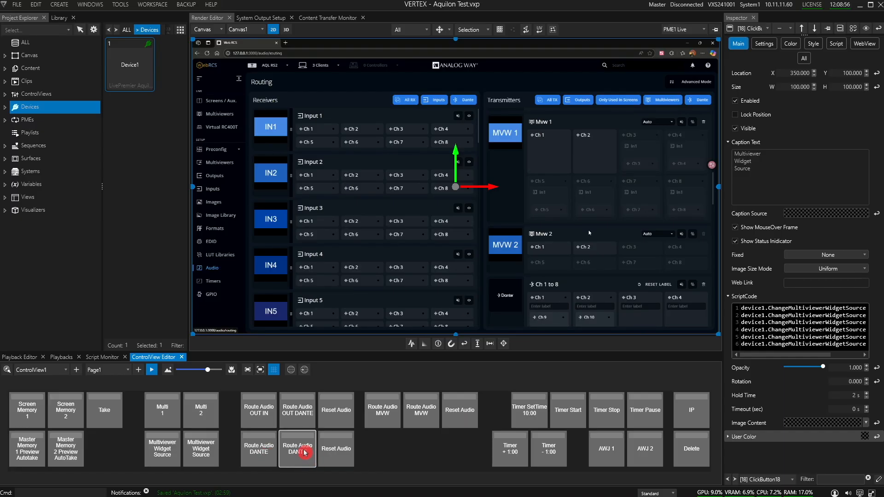
left_click(338, 459)
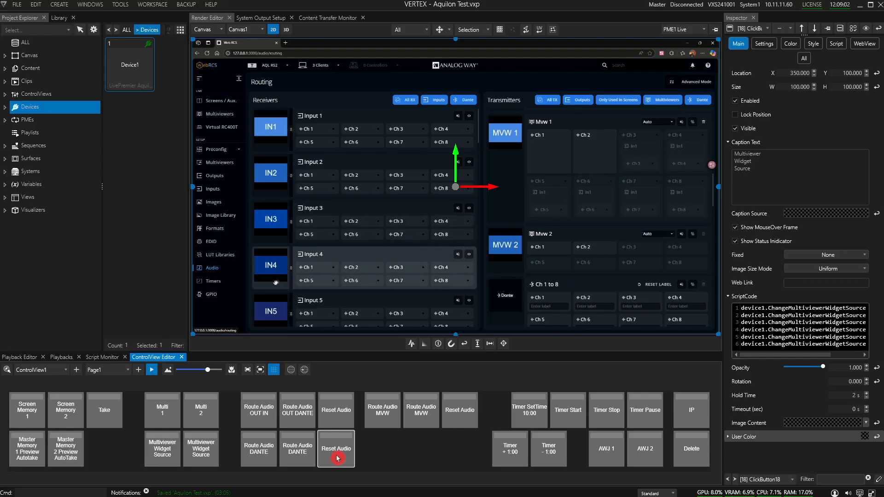
On the Timers page, set Timer 1 to 10:00, raise it to 14:00 and lower it to 7:00 in one-minute increments.
left_click(213, 283)
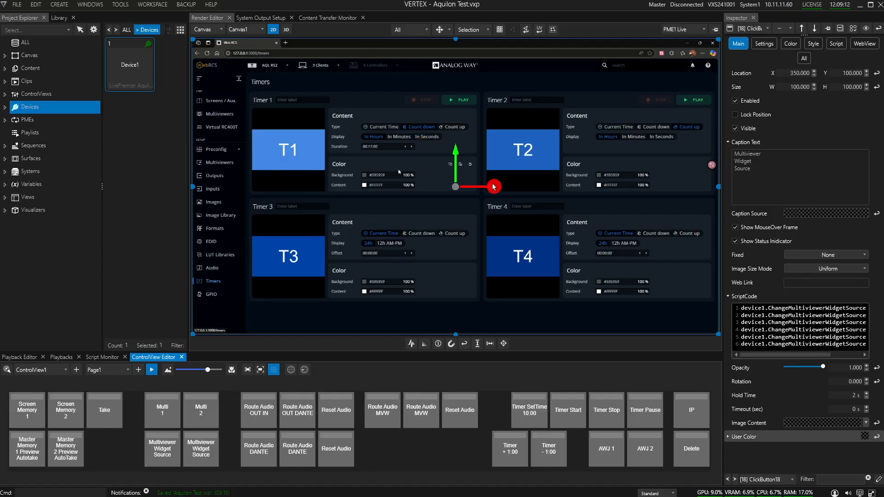
left_click(542, 416)
left_click(515, 460)
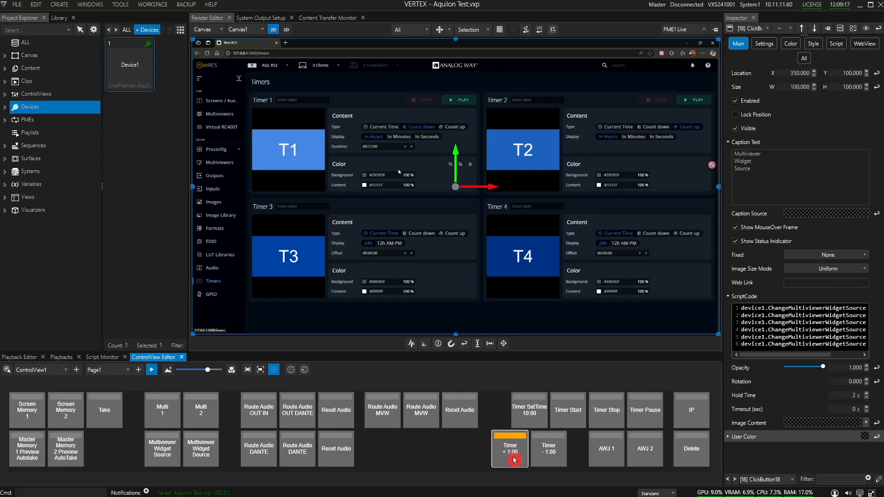
left_click(515, 460)
left_click(556, 460)
left_click(556, 461)
left_click(556, 460)
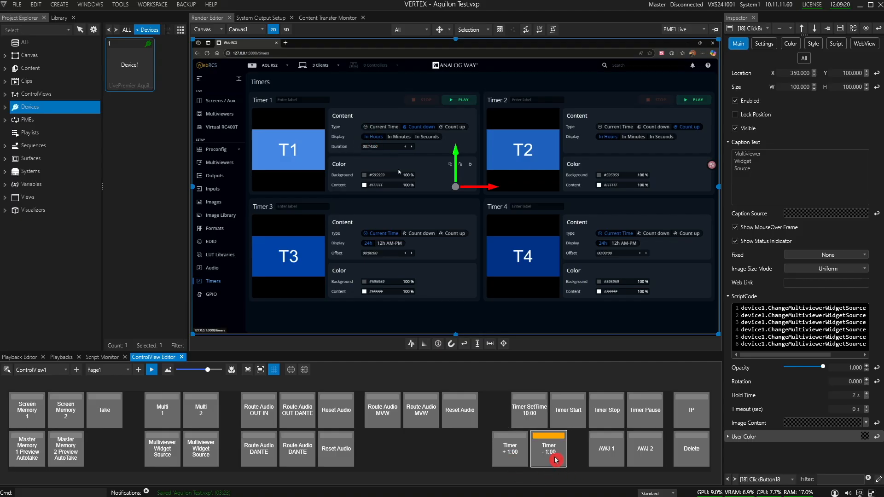
left_click(556, 460)
left_click(556, 460)
left_click(556, 460)
left_click(556, 461)
left_click(556, 460)
left_click(556, 460)
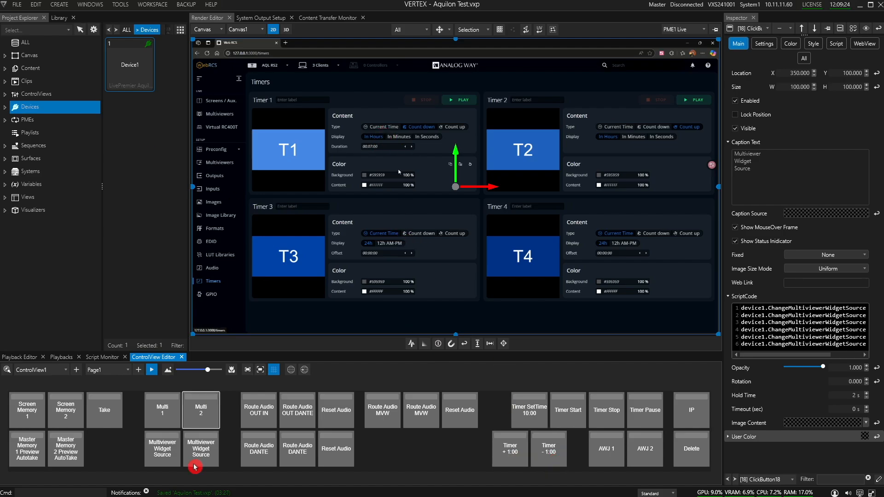
Stop the control view and examine the Timer SetTime 10:00 button's script and the TimerVariable's changed script.
left_click(151, 370)
left_click(529, 426)
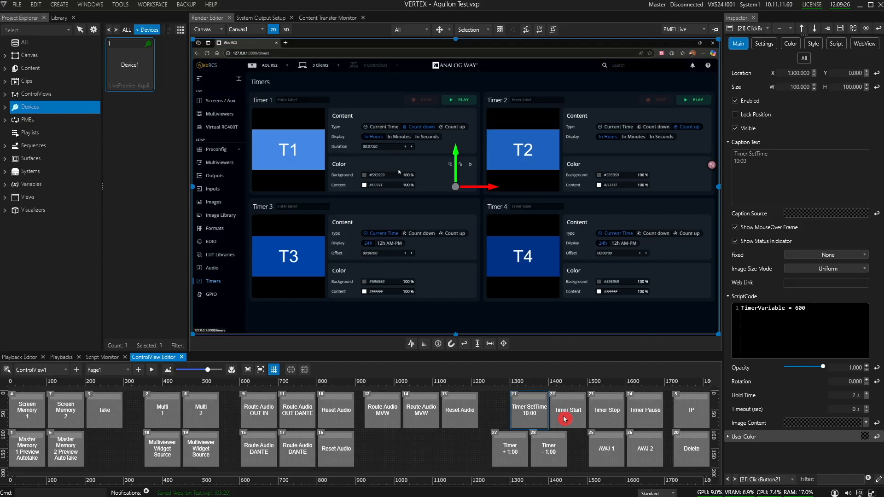
left_click_drag(733, 308, 802, 308)
left_click(802, 308)
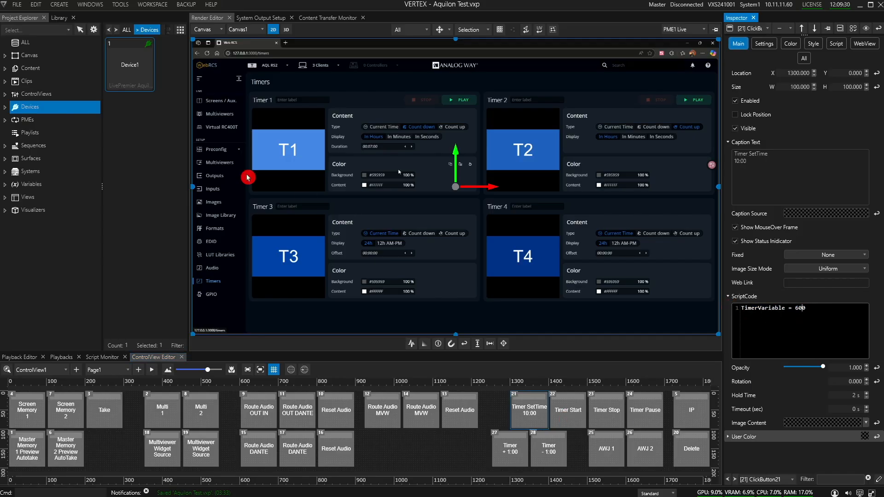
left_click(42, 183)
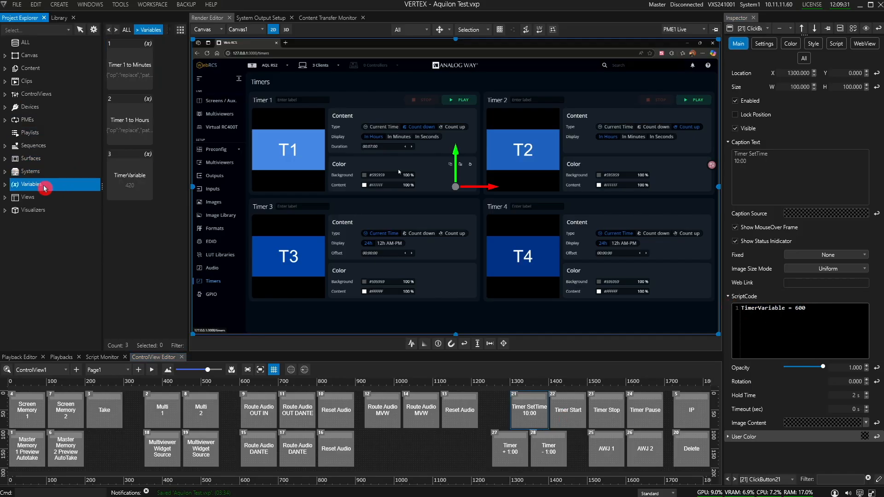
left_click(140, 176)
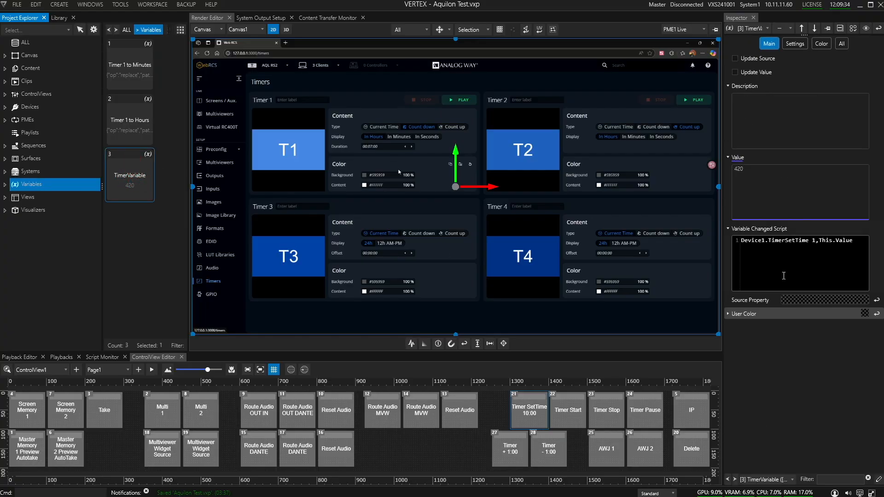
Highlight the Device1.TimerSetTime 1,This.Value line in the TimerVariable's changed script to review it.
left_click_drag(861, 244, 733, 245)
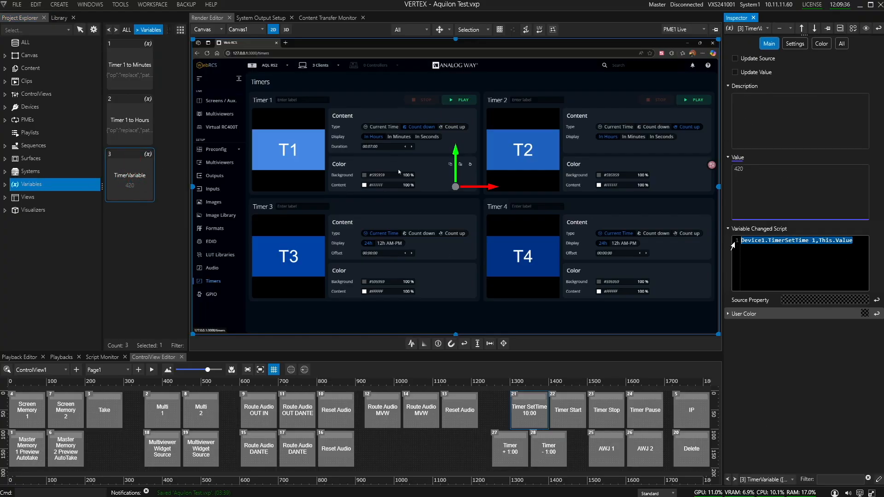
left_click(796, 247)
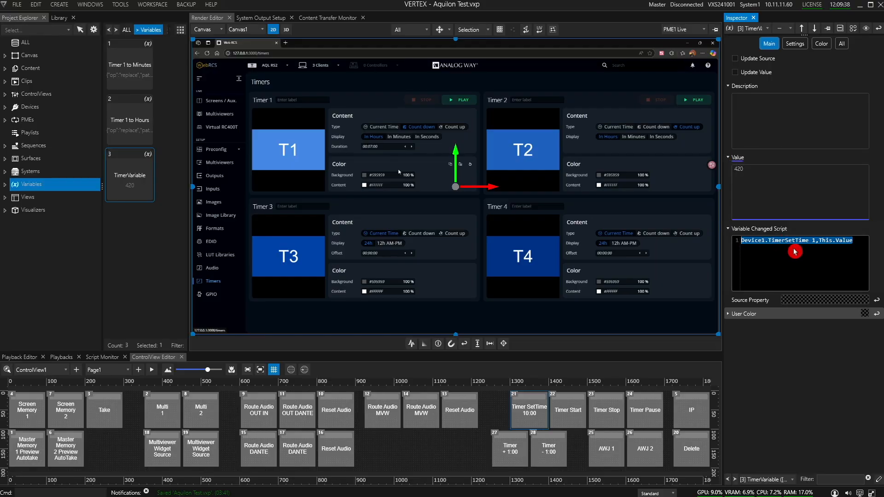
mouse_move(799, 237)
left_mouse_down()
mouse_move(731, 240)
mouse_move(428, 197)
mouse_move(382, 148)
mouse_move(746, 282)
mouse_move(746, 247)
mouse_move(838, 246)
mouse_move(706, 314)
left_mouse_up()
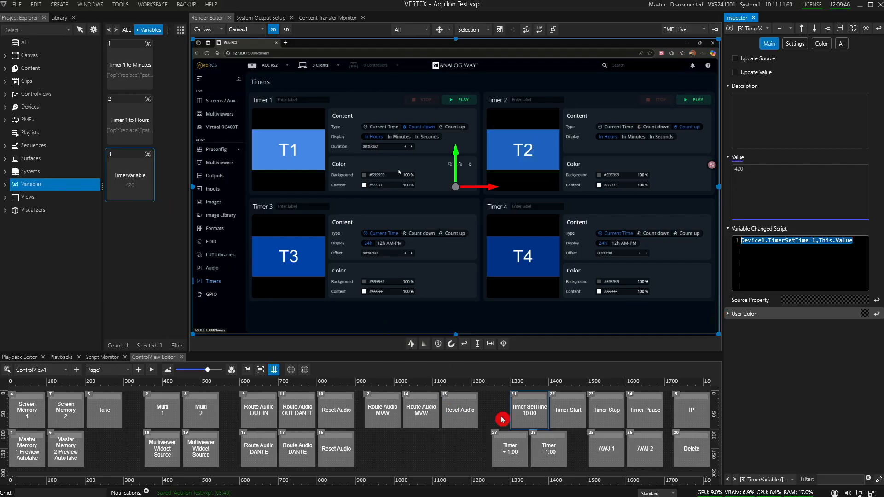
Run the control view, set Timer 1 to 10:00, raise it to 15:00 and lower it back to 10:00 in one-minute increments.
left_click(152, 370)
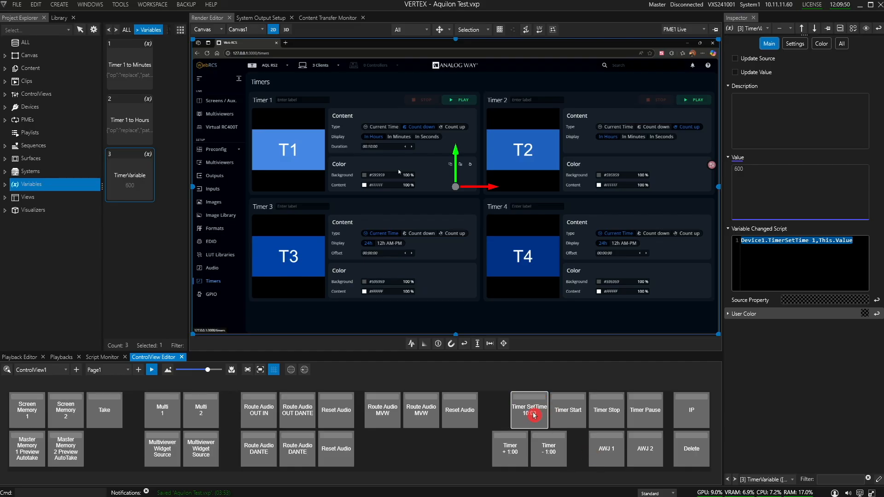
left_click(519, 452)
left_click(519, 452)
left_click(519, 451)
left_click(519, 452)
left_click(519, 452)
left_click(546, 456)
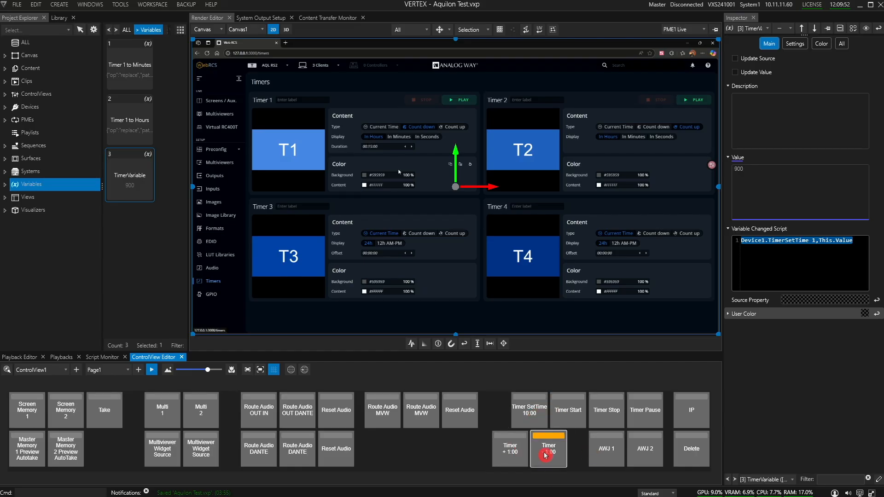
left_click(546, 456)
left_click(546, 456)
left_click(545, 456)
left_click(546, 456)
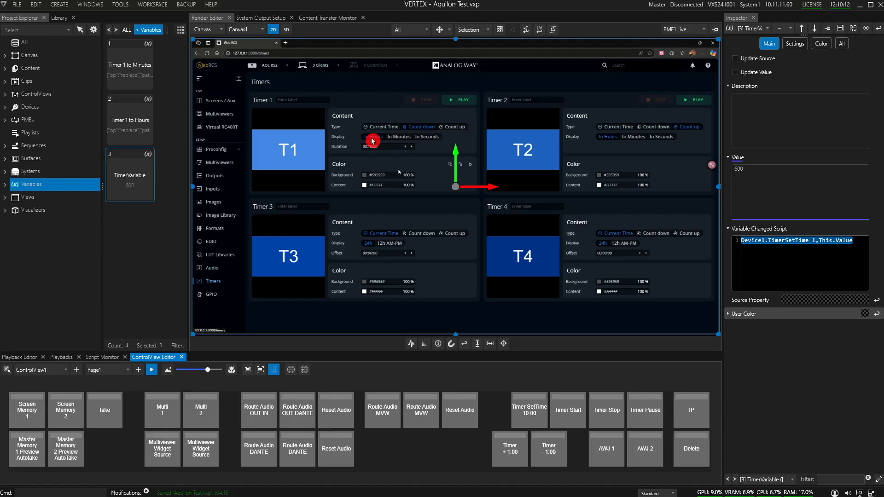
Alternate Timer 1's display between hours and minutes with the AWJ 2 and AWJ 1 buttons, finishing on minutes, and stop the control view.
left_click(652, 453)
left_click(622, 455)
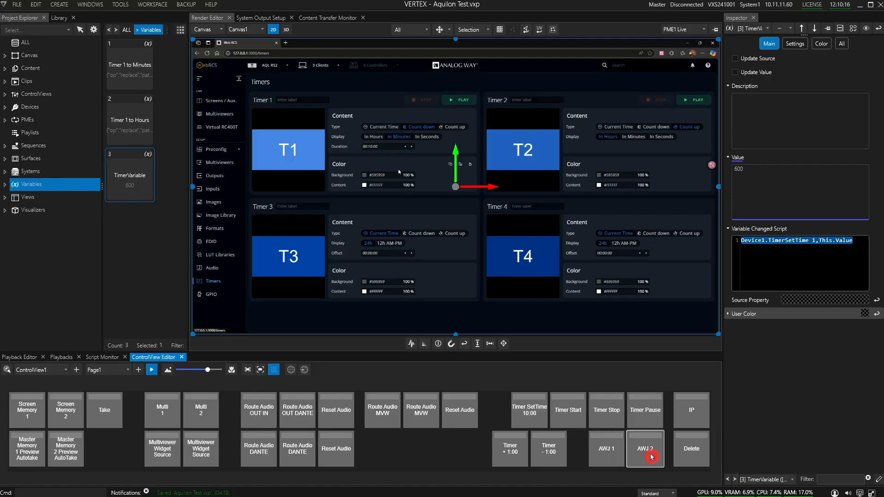
left_click(659, 455)
left_click(624, 459)
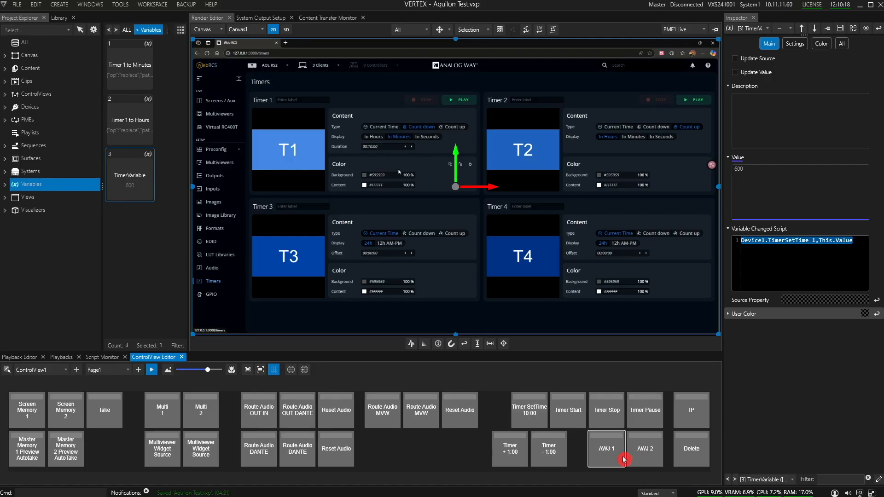
left_click(655, 456)
left_click(617, 456)
left_click(153, 371)
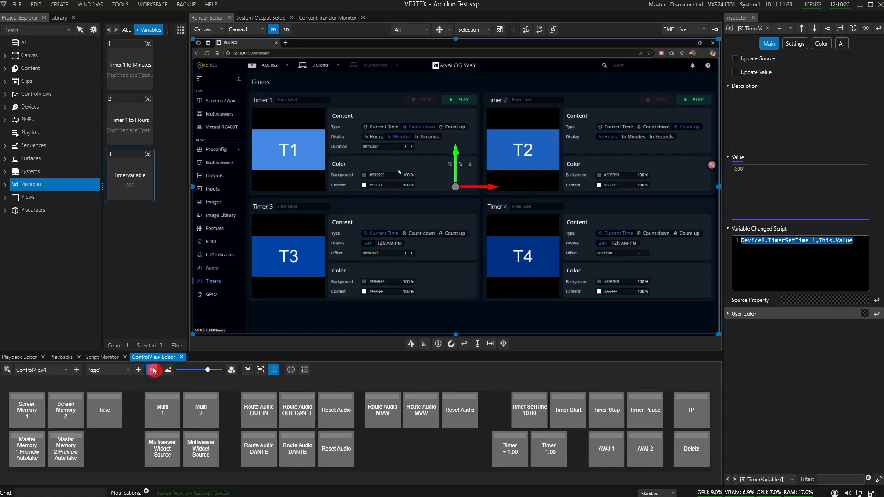
Examine the full AWJ string stored as the value of the Timer 1 to Minutes variable.
left_click(131, 69)
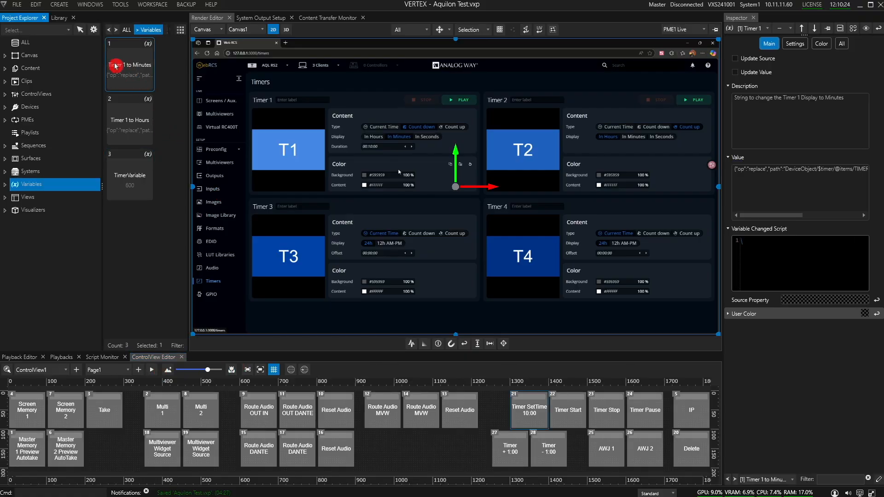
mouse_move(760, 216)
left_mouse_down()
mouse_move(801, 220)
mouse_move(754, 216)
left_mouse_up()
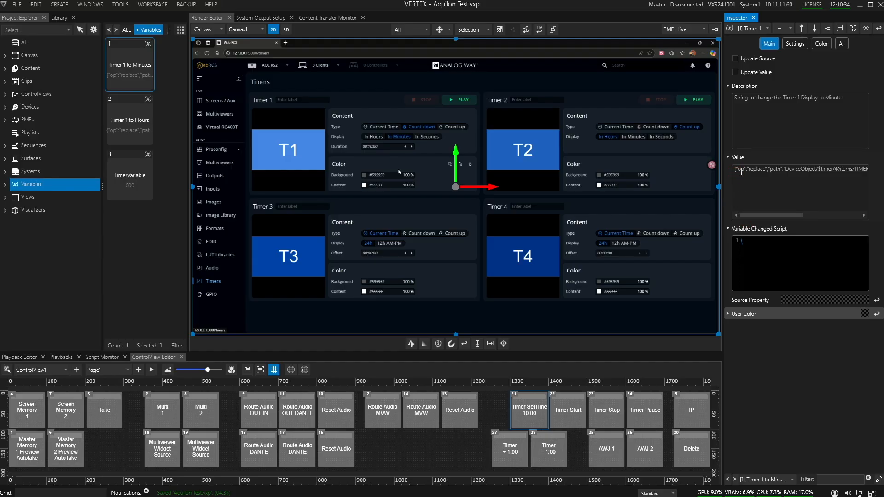
left_click_drag(772, 217, 829, 218)
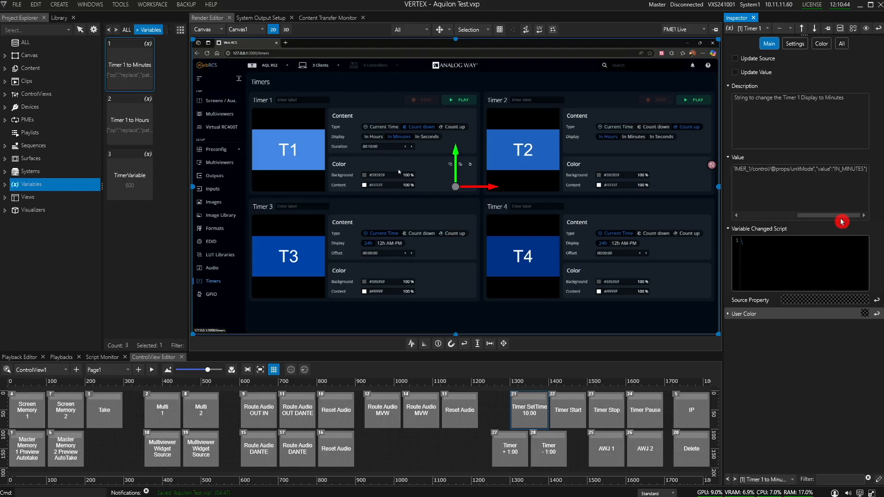
left_click_drag(821, 216, 763, 213)
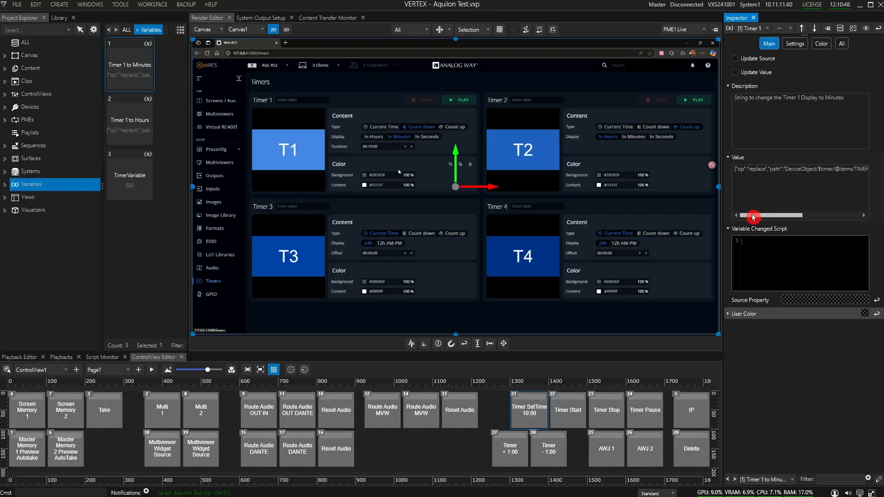
left_click_drag(758, 216, 825, 220)
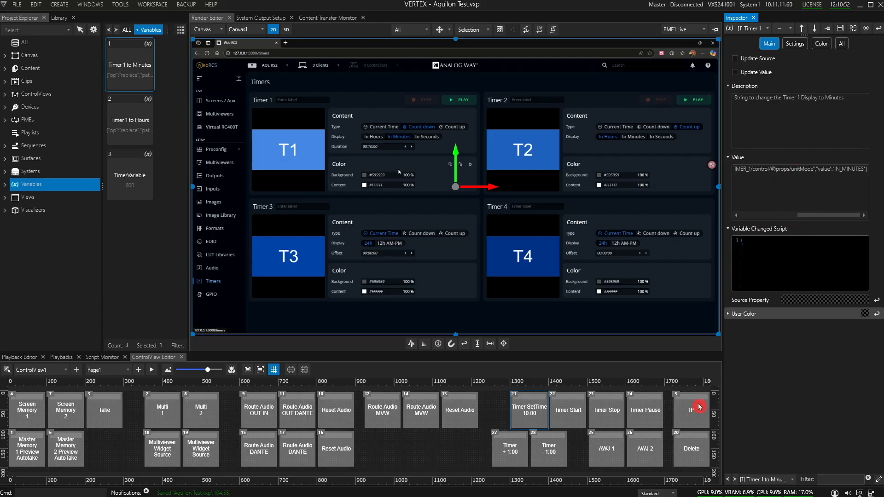
Examine the AWJ 1 button's SendAWJString script and compare its Variable1 argument with the Timer 1 to Minutes variable's value.
left_click(612, 455)
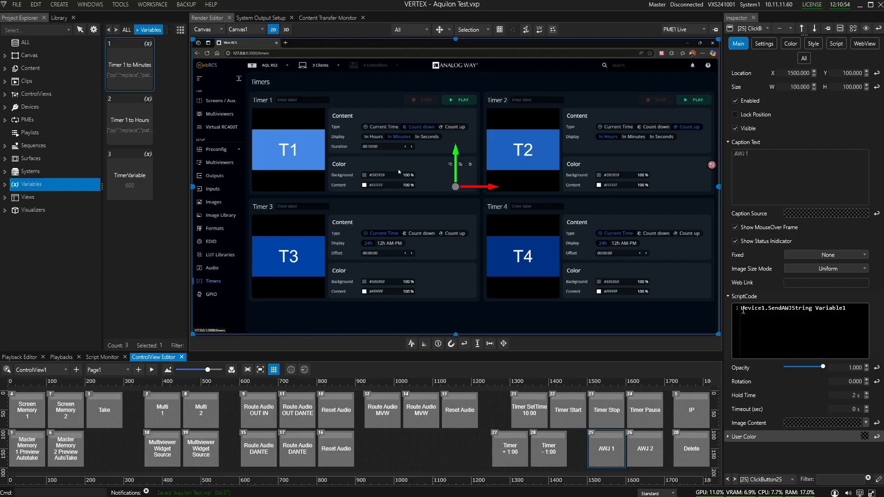
left_click_drag(743, 311, 762, 312)
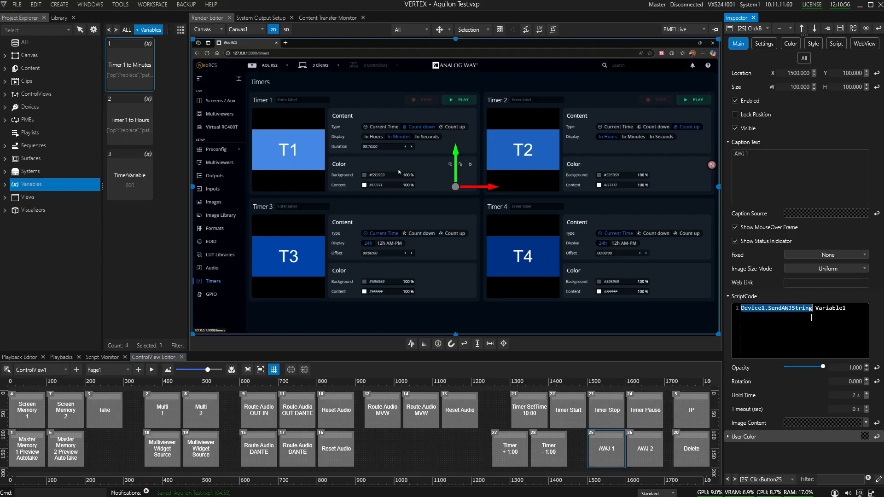
double_click(833, 309)
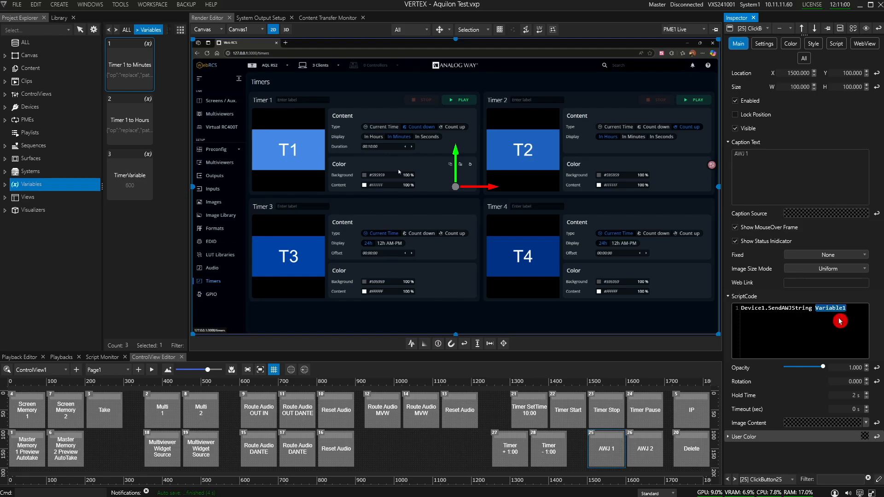
left_click(133, 73)
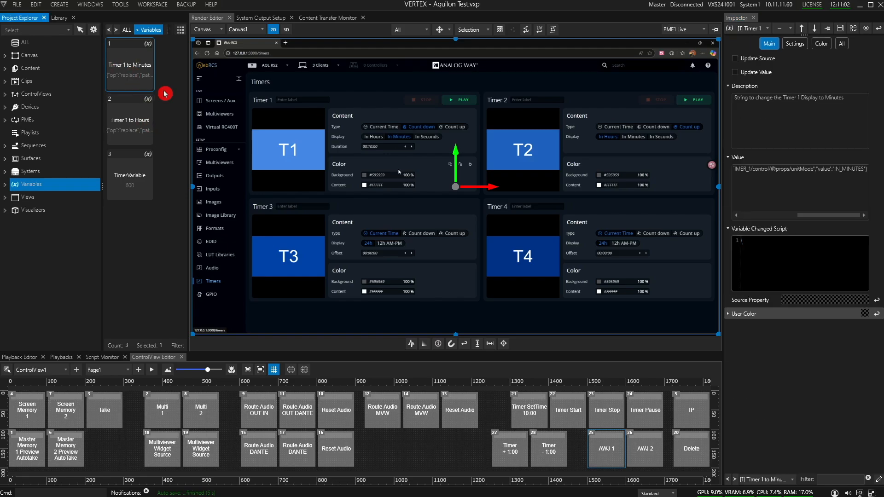
left_click_drag(826, 215, 741, 215)
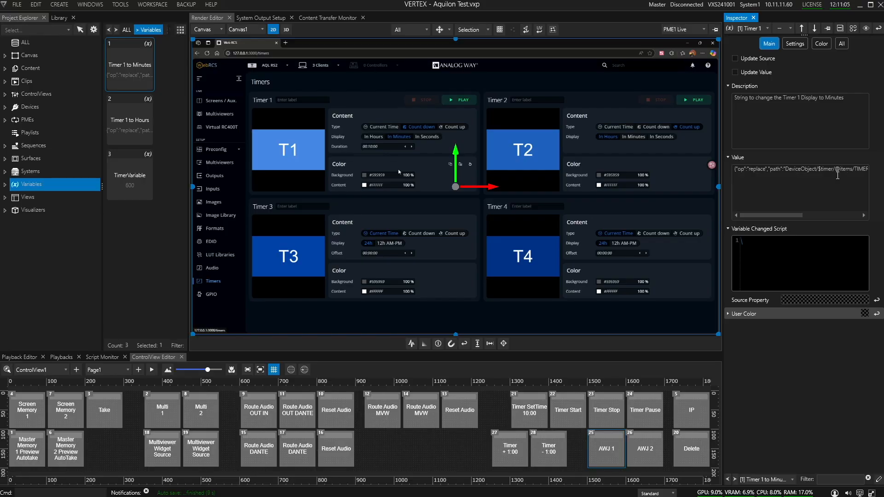